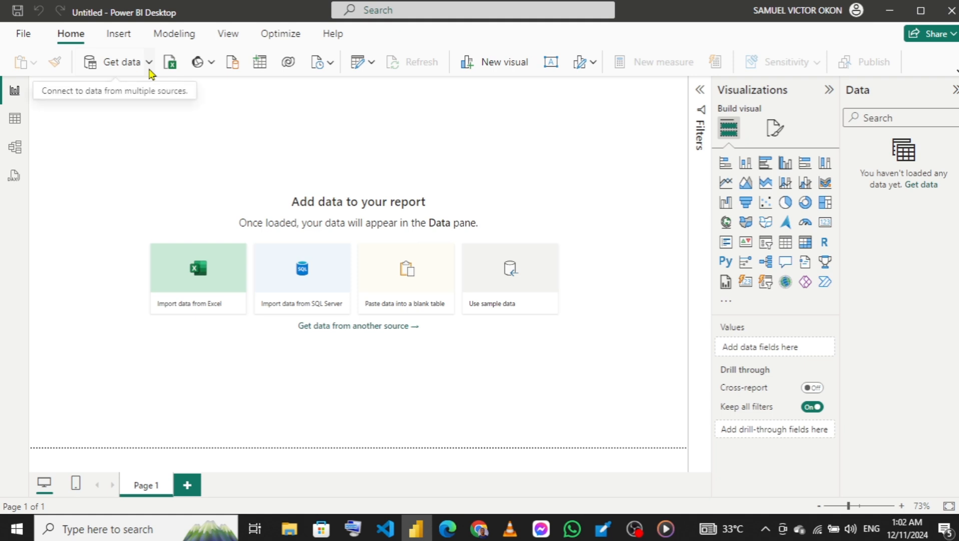
- Import the Excel workbook "The employee management dataset new" from the Youtube video folder on the Desktop
{"action": "left_click", "coordinate": [149, 70]}
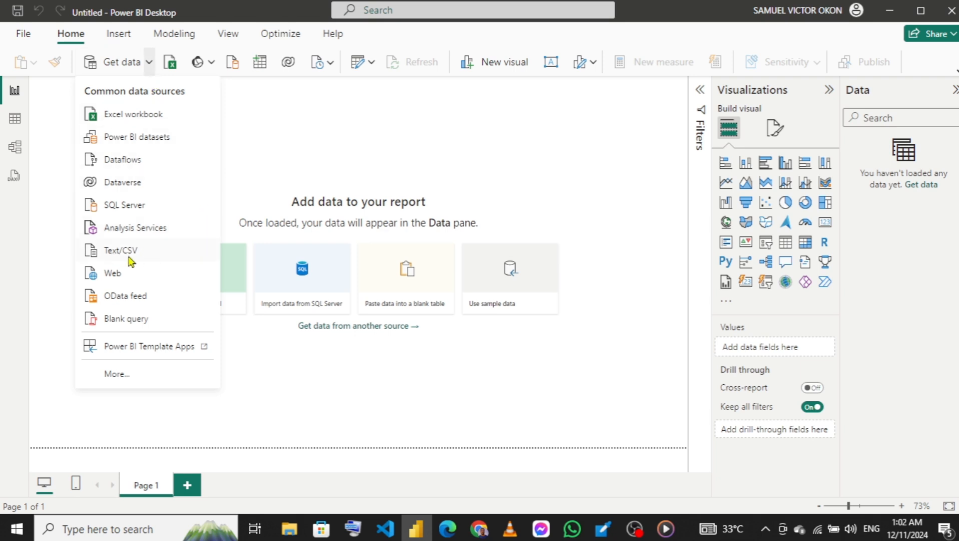
{"action": "left_click", "coordinate": [150, 116]}
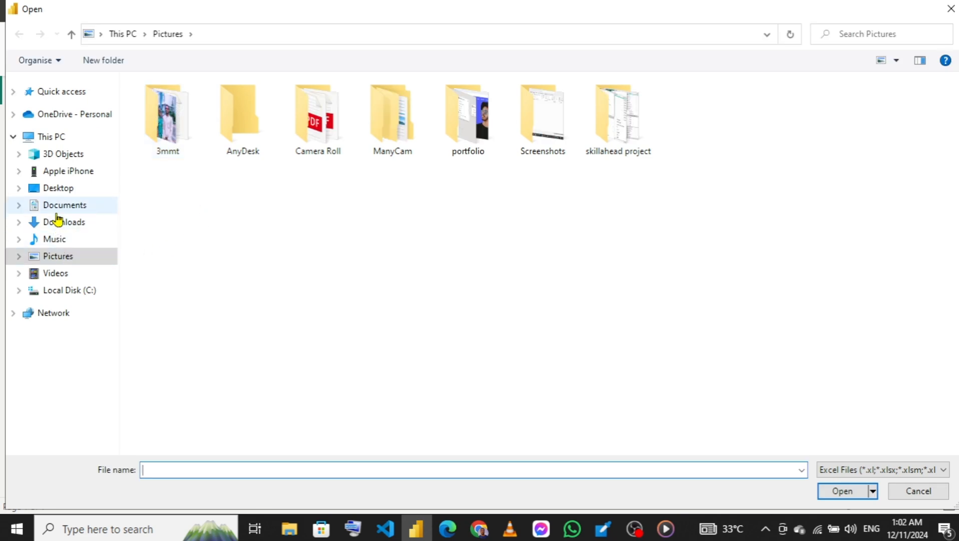
{"action": "left_click", "coordinate": [63, 190]}
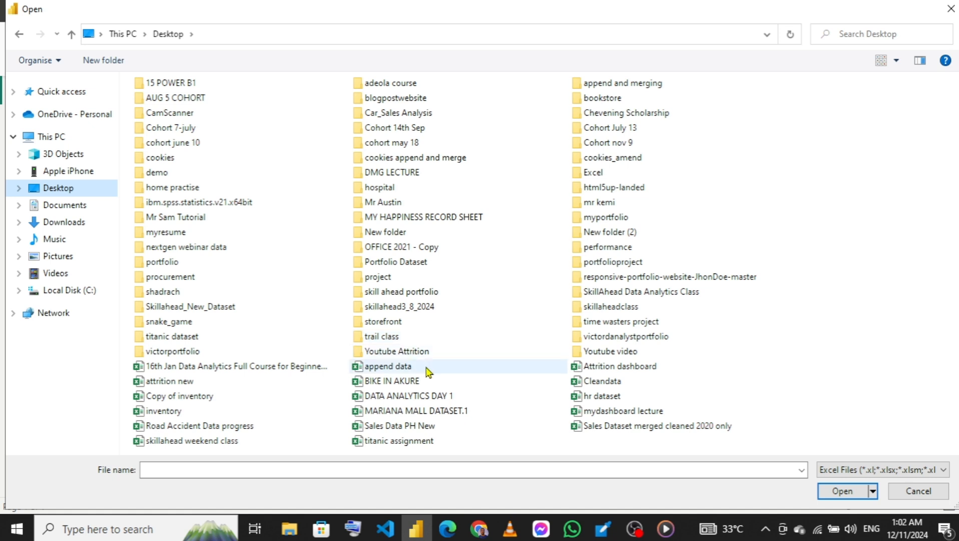
{"action": "double_click", "coordinate": [631, 352]}
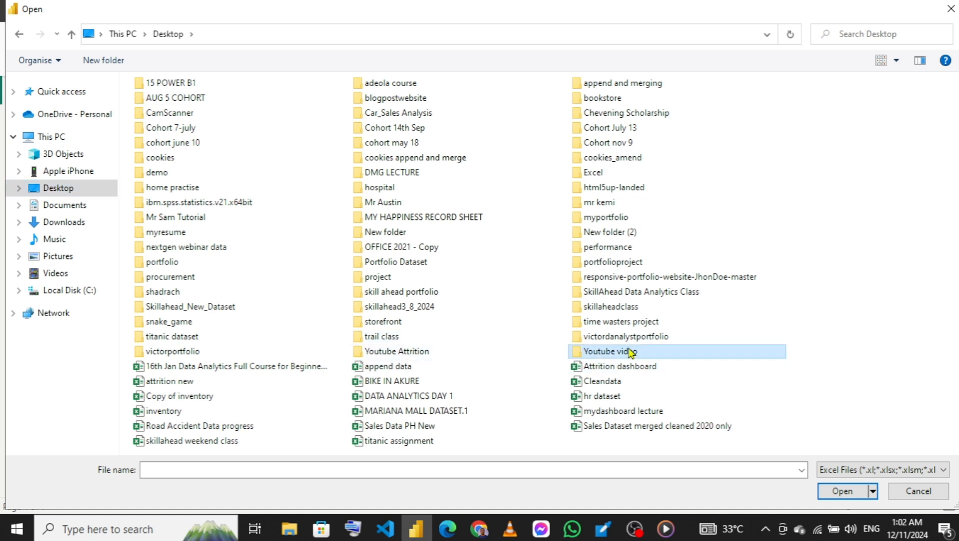
{"action": "left_click", "coordinate": [263, 107]}
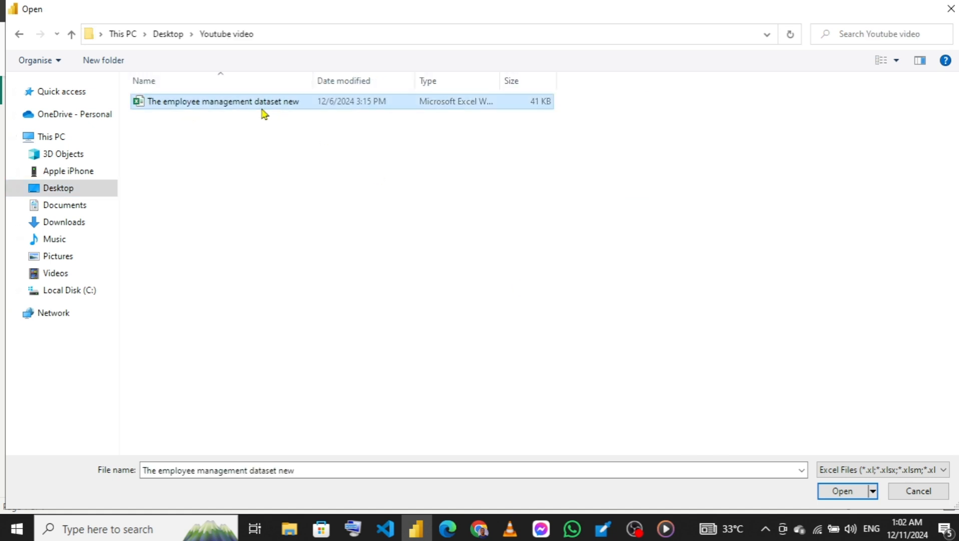
{"action": "left_click", "coordinate": [838, 493]}
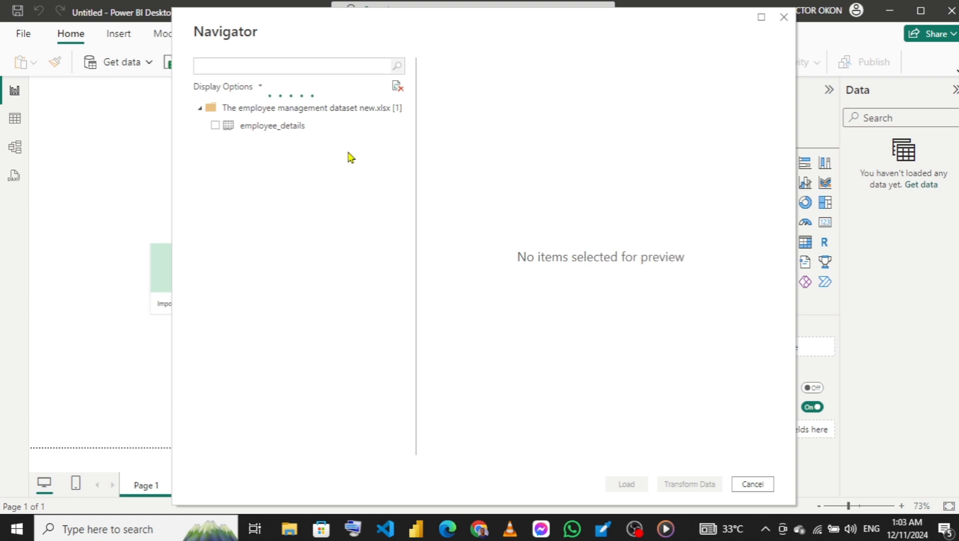
- Load the employee_details sheet into Power Query for transformation and promote its first row to headers
{"action": "left_click", "coordinate": [216, 125]}
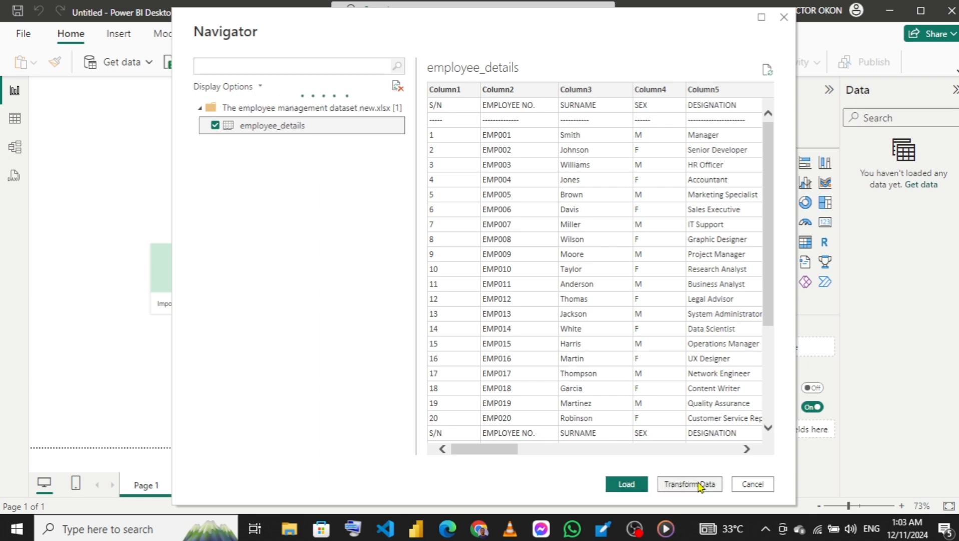
{"action": "left_click", "coordinate": [701, 487]}
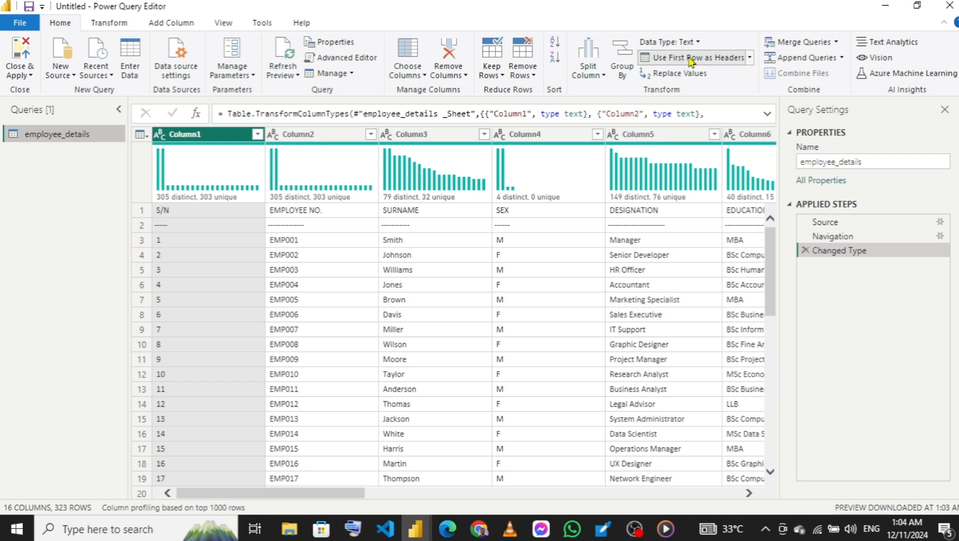
{"action": "left_click", "coordinate": [691, 60]}
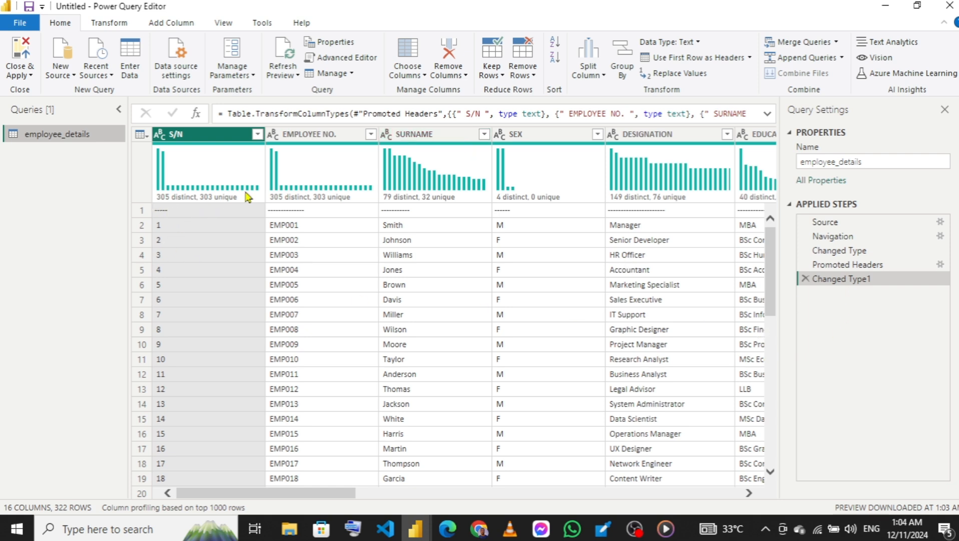
- Filter the S/N column to exclude the repeated "S/N" header rows and the "-----" separator rows
{"action": "left_click", "coordinate": [257, 134]}
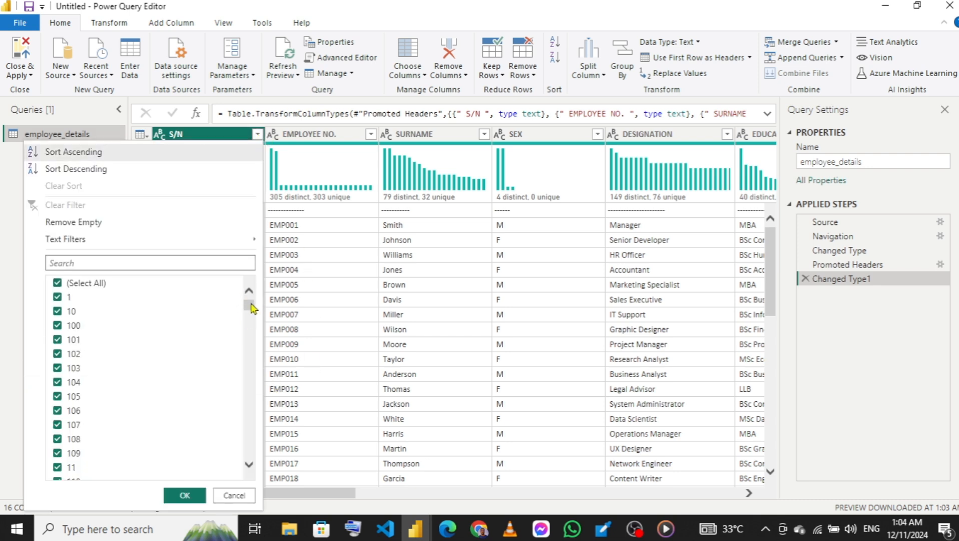
{"action": "left_click_drag", "start_coordinate": [250, 307], "coordinate": [264, 476]}
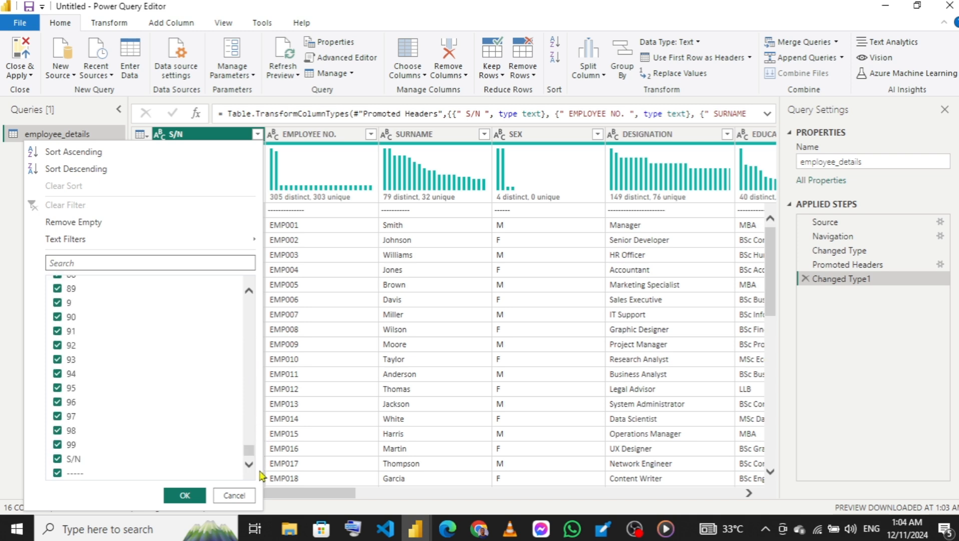
{"action": "left_click", "coordinate": [58, 473]}
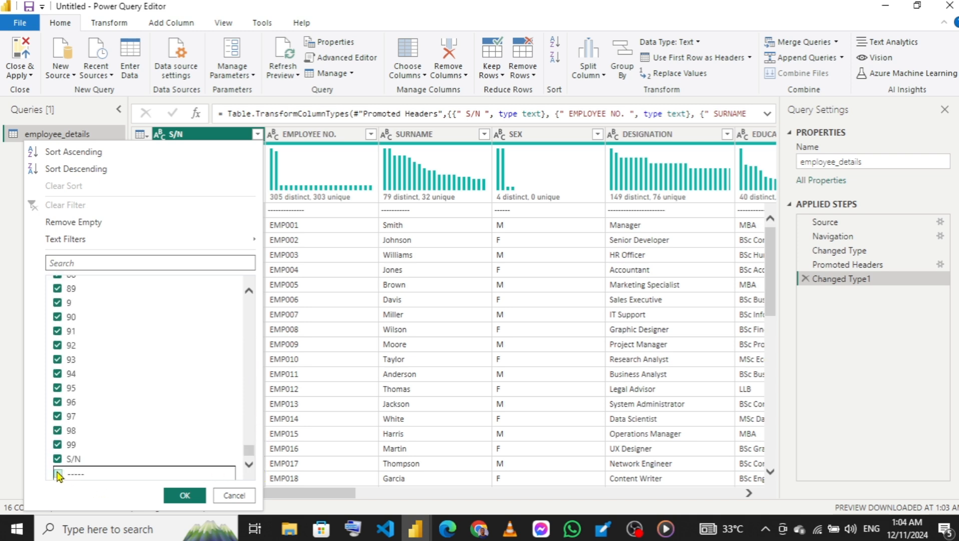
{"action": "left_click", "coordinate": [59, 458]}
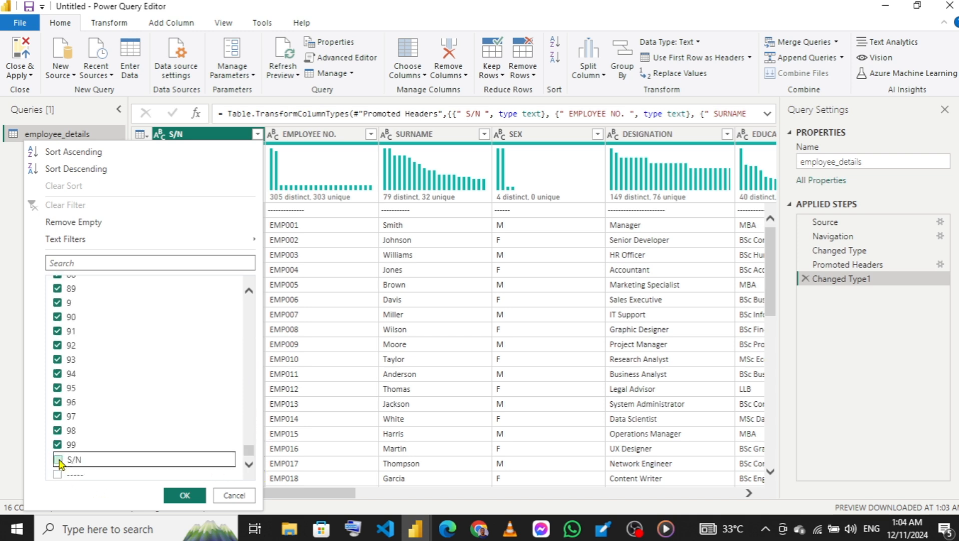
{"action": "left_click", "coordinate": [185, 495]}
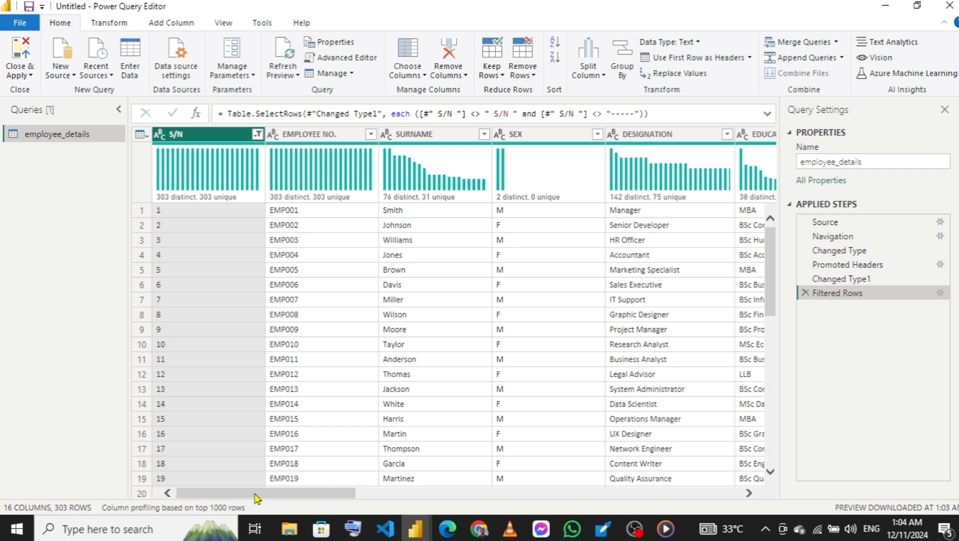
- Check the S/N column for duplicates with Keep Duplicates and delete the resulting applied step
{"action": "left_click_drag", "start_coordinate": [274, 496], "coordinate": [150, 301]}
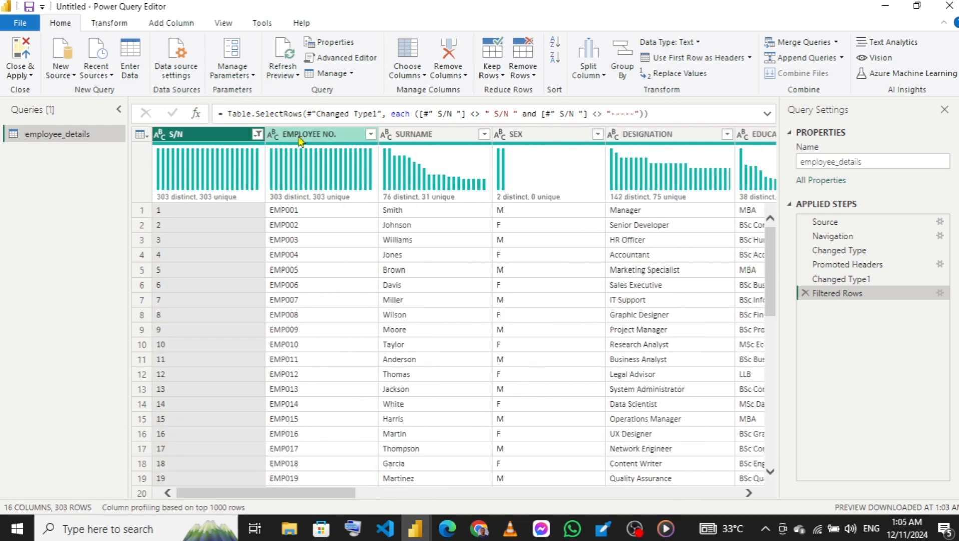
{"action": "left_click", "coordinate": [530, 78]}
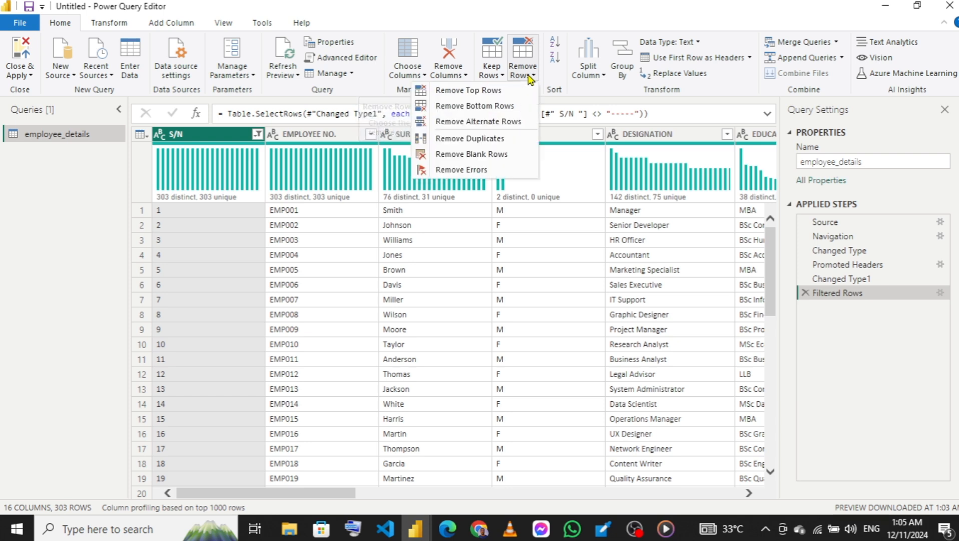
{"action": "left_click", "coordinate": [499, 77]}
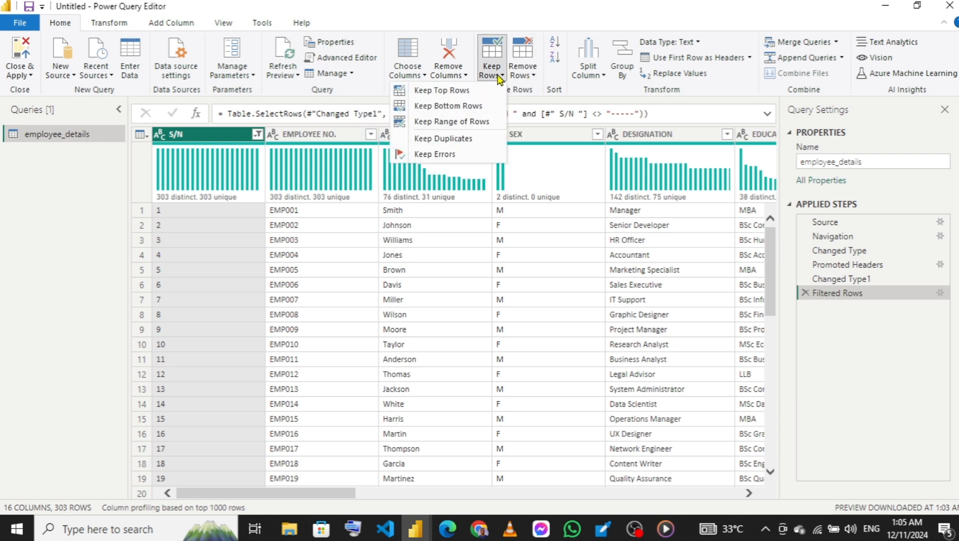
{"action": "left_click", "coordinate": [450, 143]}
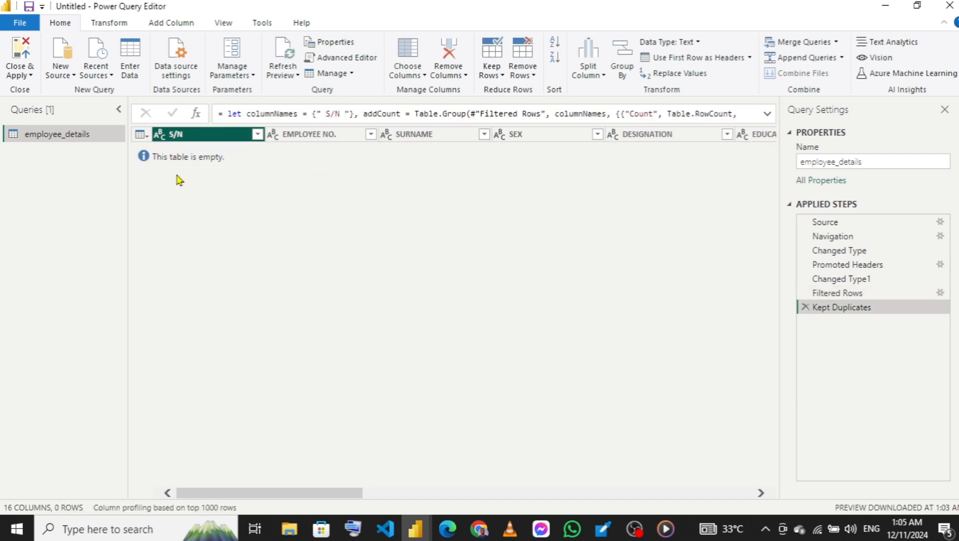
{"action": "left_click", "coordinate": [806, 307]}
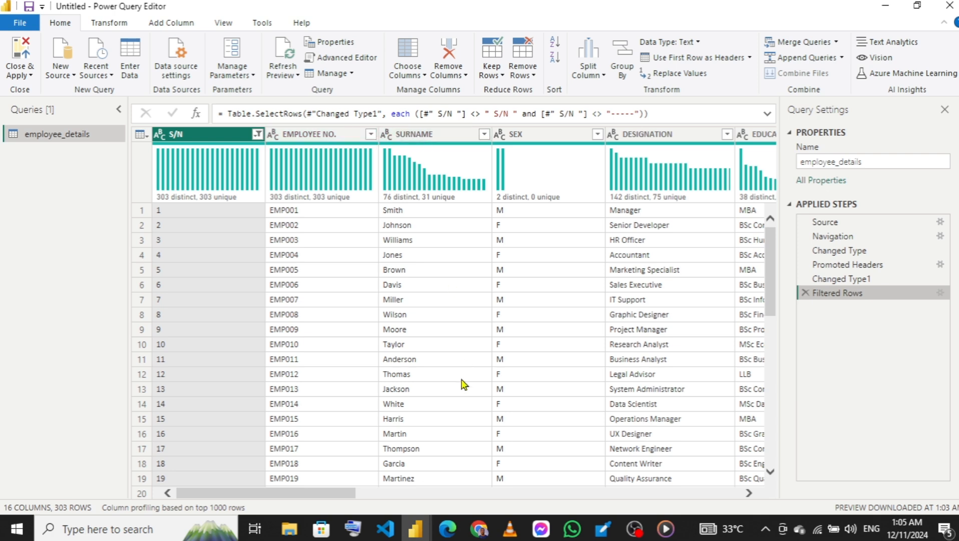
- Change the data type of the GL column to Whole Number
{"action": "left_click_drag", "start_coordinate": [301, 496], "coordinate": [396, 495]}
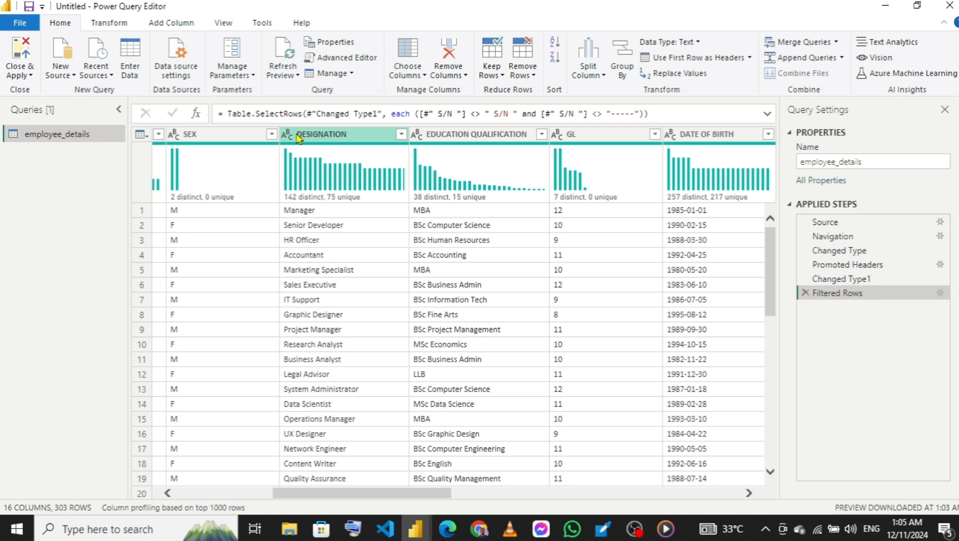
{"action": "left_click_drag", "start_coordinate": [407, 493], "coordinate": [452, 493]}
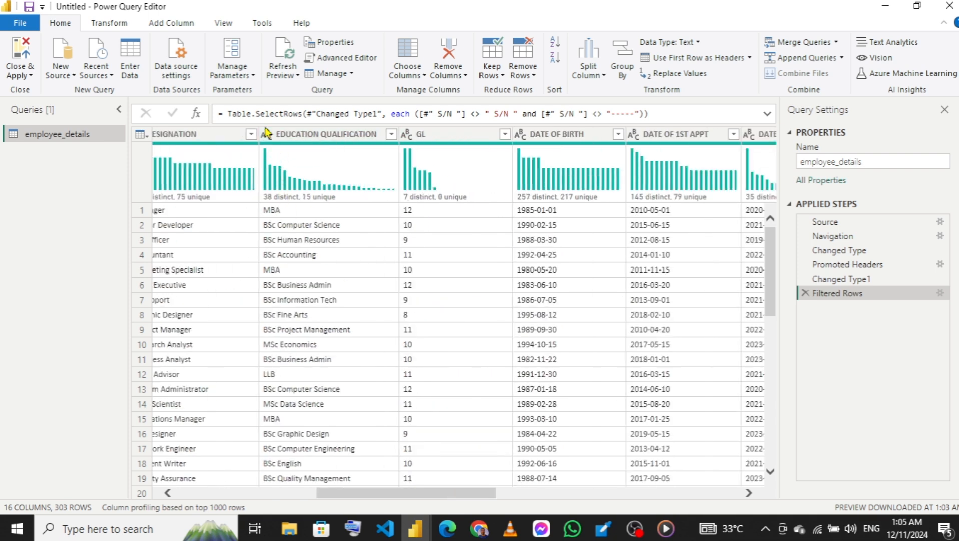
{"action": "left_click", "coordinate": [407, 135]}
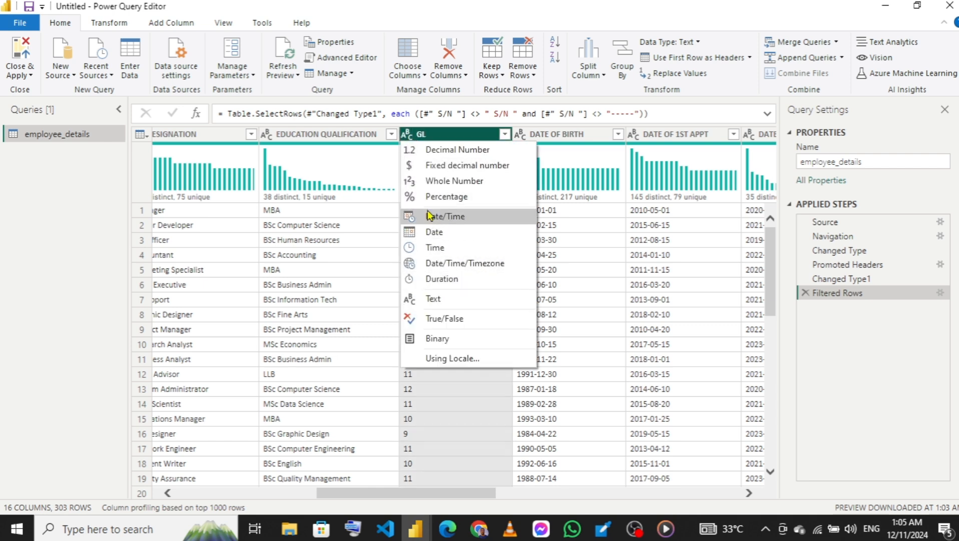
{"action": "left_click", "coordinate": [442, 183]}
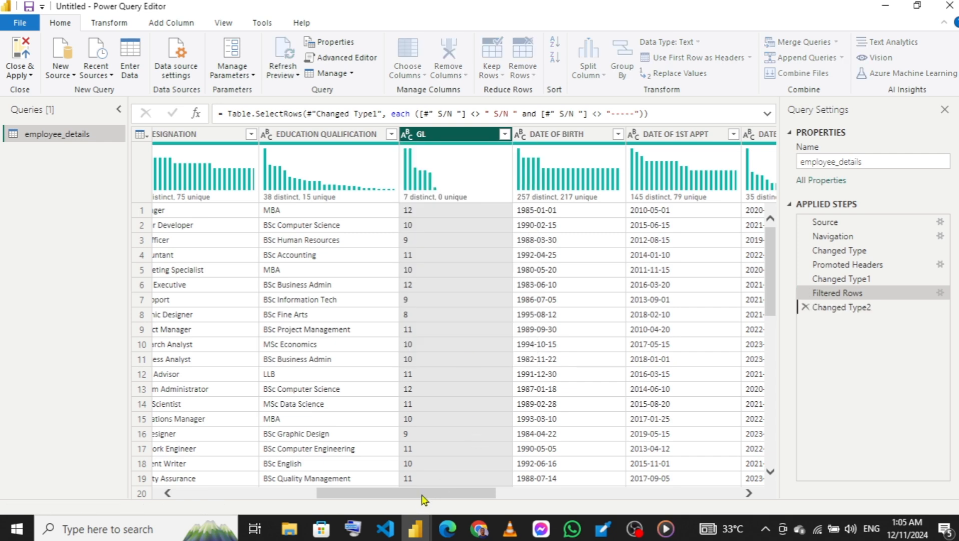
- Change the DATE OF BIRTH, DATE OF 1ST APPT and DATE OF PRESENT APPT columns to the Date data type
{"action": "left_click_drag", "start_coordinate": [404, 495], "coordinate": [477, 476]}
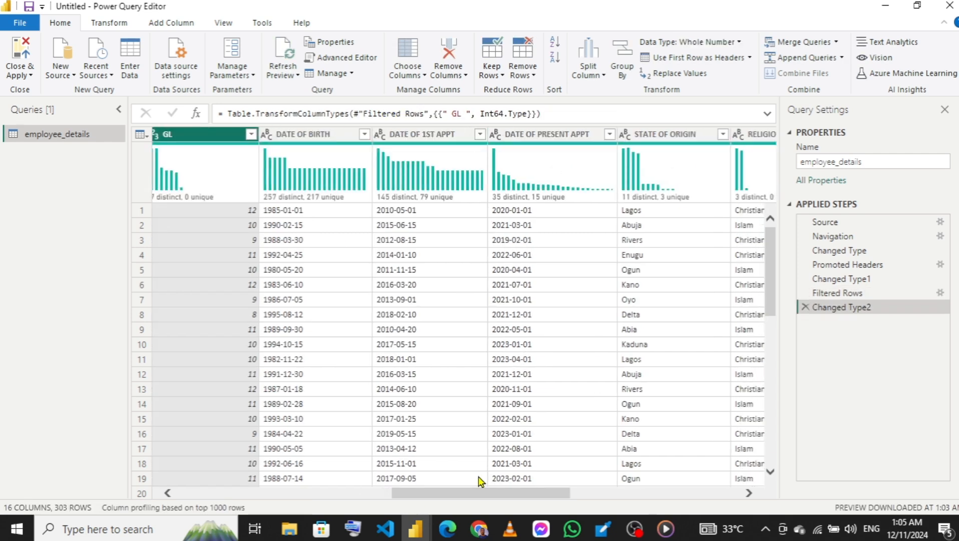
{"action": "left_click", "coordinate": [268, 136]}
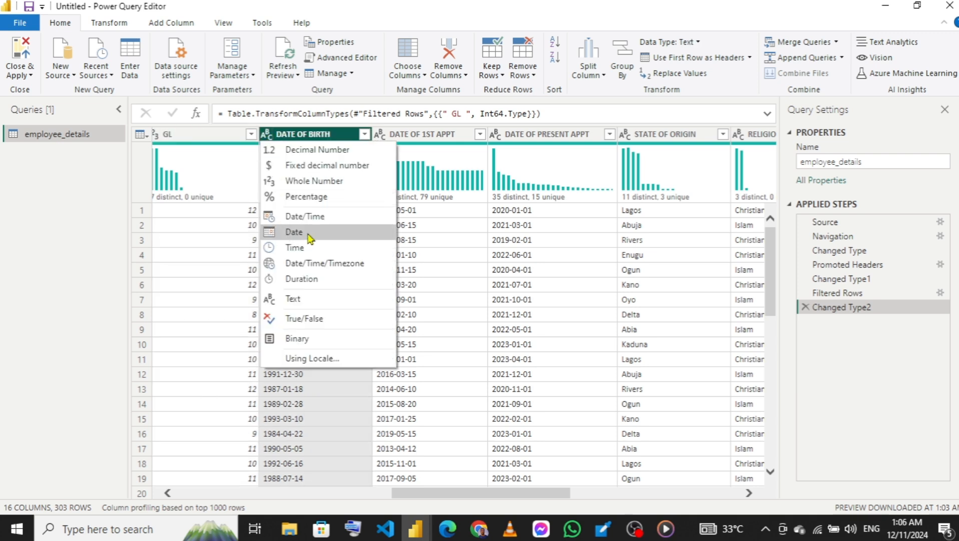
{"action": "left_click", "coordinate": [295, 232]}
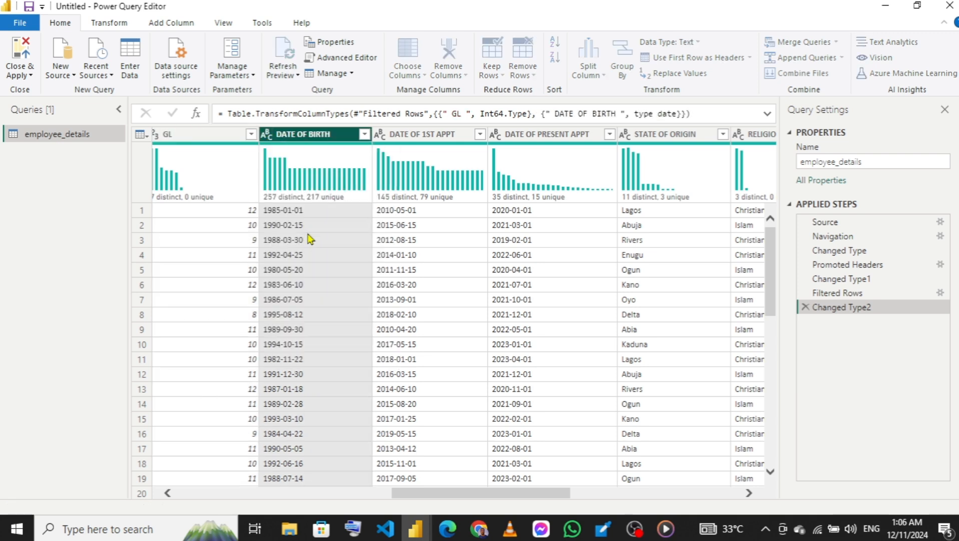
{"action": "left_click", "coordinate": [382, 135]}
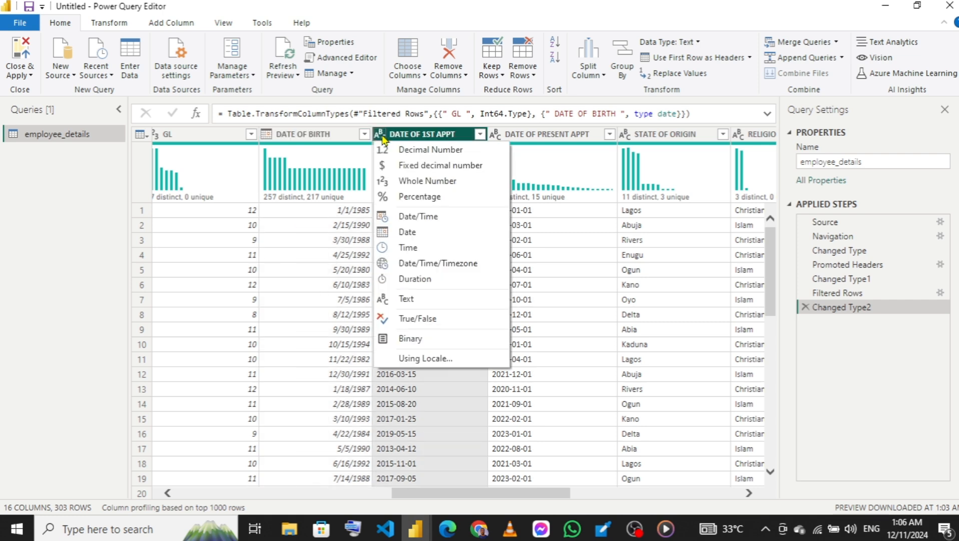
{"action": "left_click", "coordinate": [415, 232]}
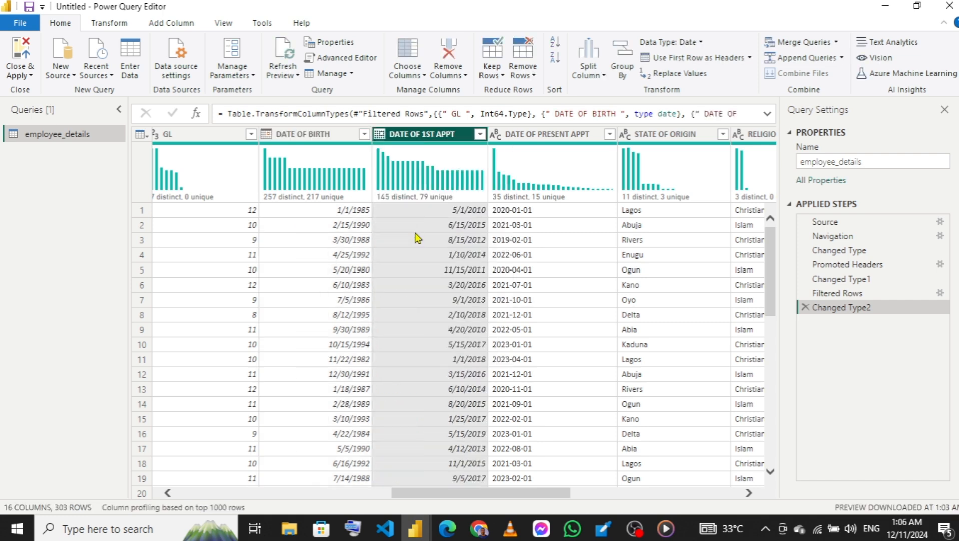
{"action": "left_click", "coordinate": [496, 136]}
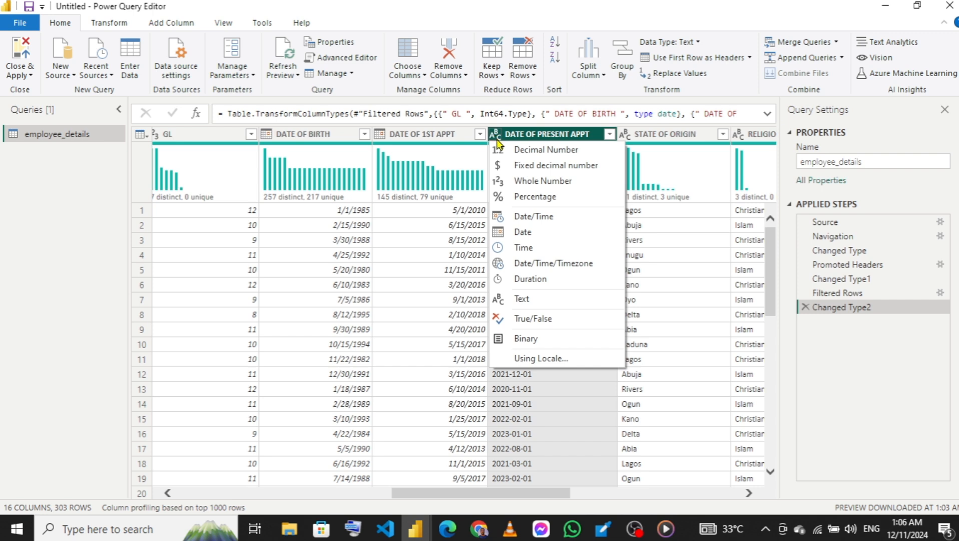
{"action": "left_click", "coordinate": [518, 234]}
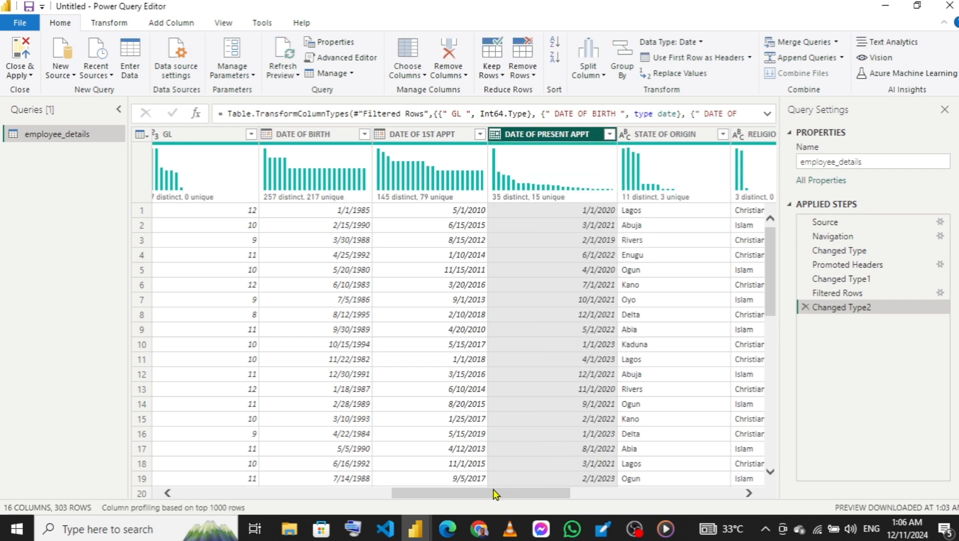
- Review the data types of the remaining columns through LOCATION and check the query's name
{"action": "left_click_drag", "start_coordinate": [493, 496], "coordinate": [581, 488]}
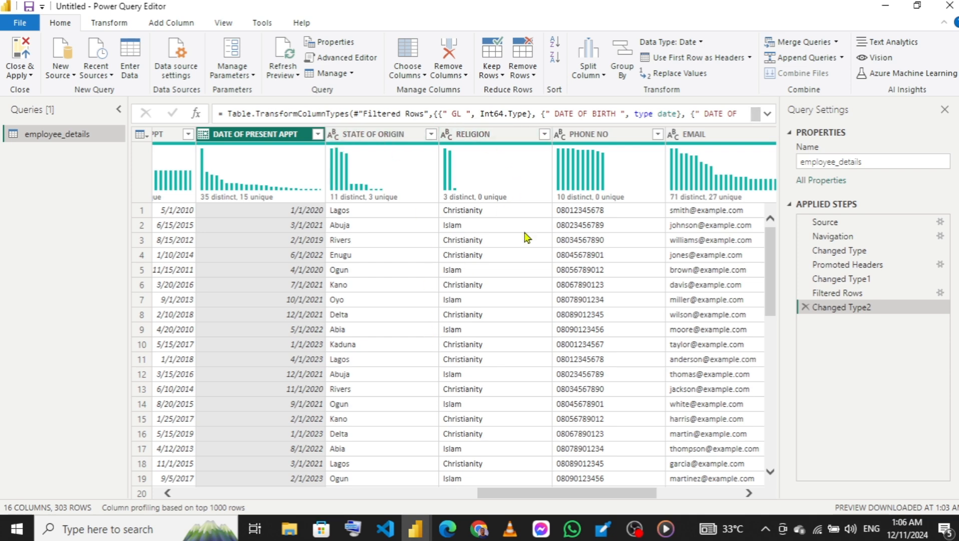
{"action": "left_click_drag", "start_coordinate": [545, 495], "coordinate": [632, 495]}
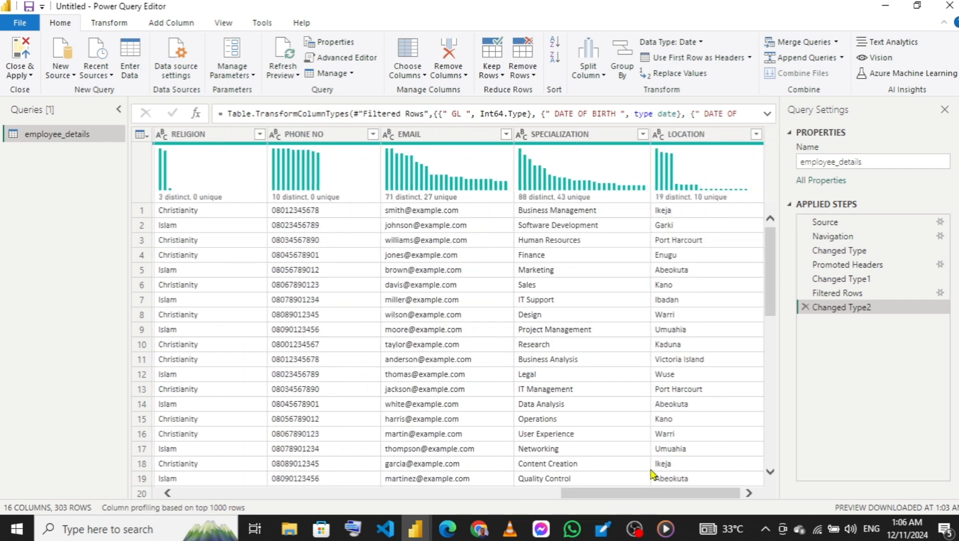
{"action": "left_click_drag", "start_coordinate": [637, 495], "coordinate": [196, 496]}
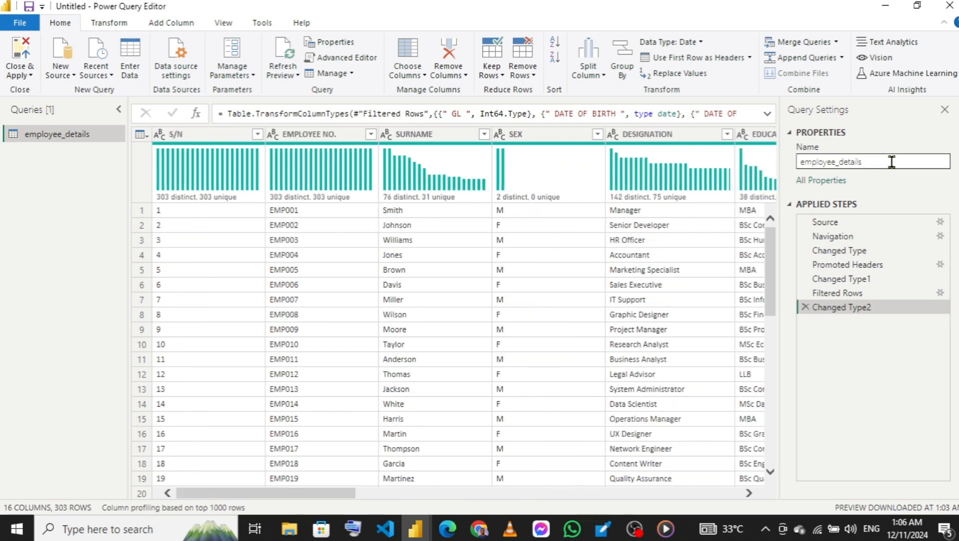
{"action": "left_click", "coordinate": [807, 161]}
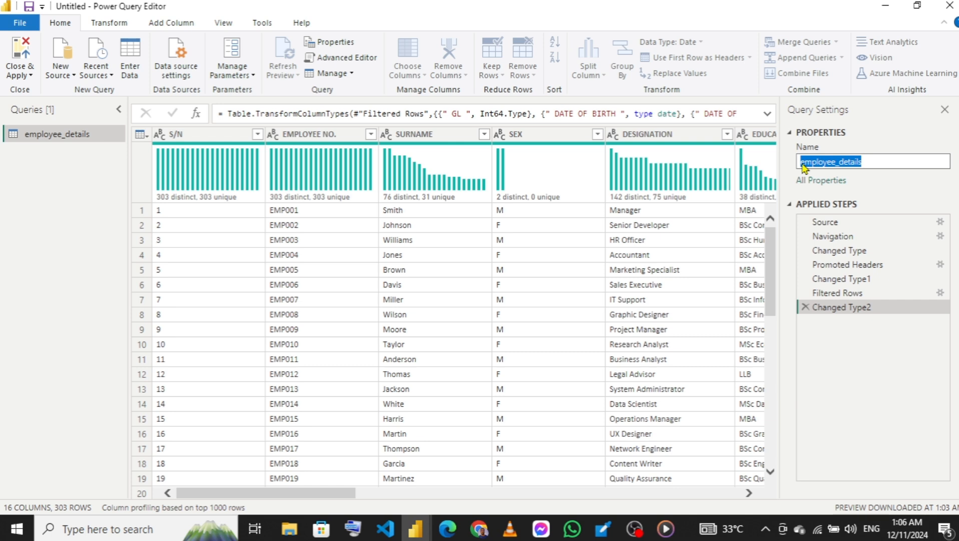
{"action": "left_click", "coordinate": [897, 160]}
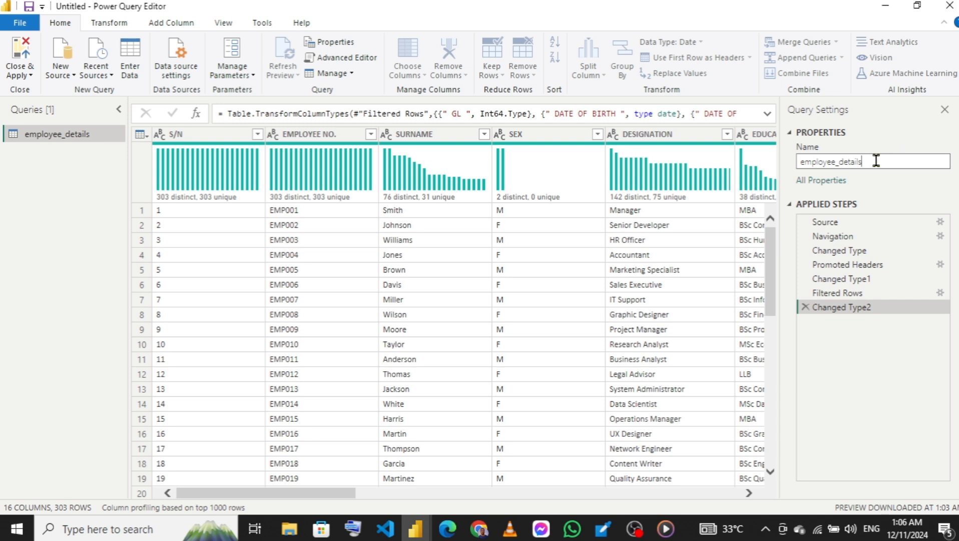
{"action": "left_click", "coordinate": [40, 188]}
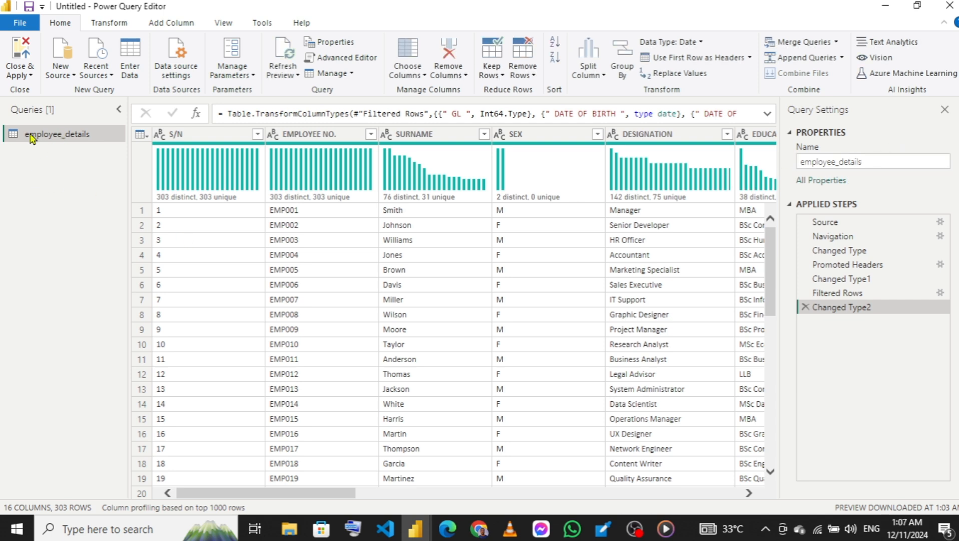
- Close Power Query Editor and apply the employee_details transformations to the report
{"action": "left_click", "coordinate": [26, 77]}
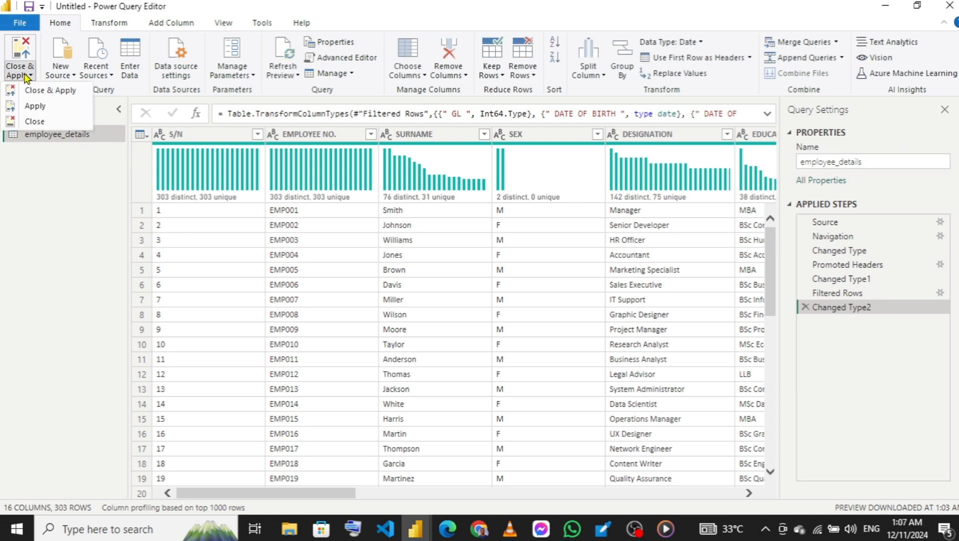
{"action": "left_click", "coordinate": [61, 90]}
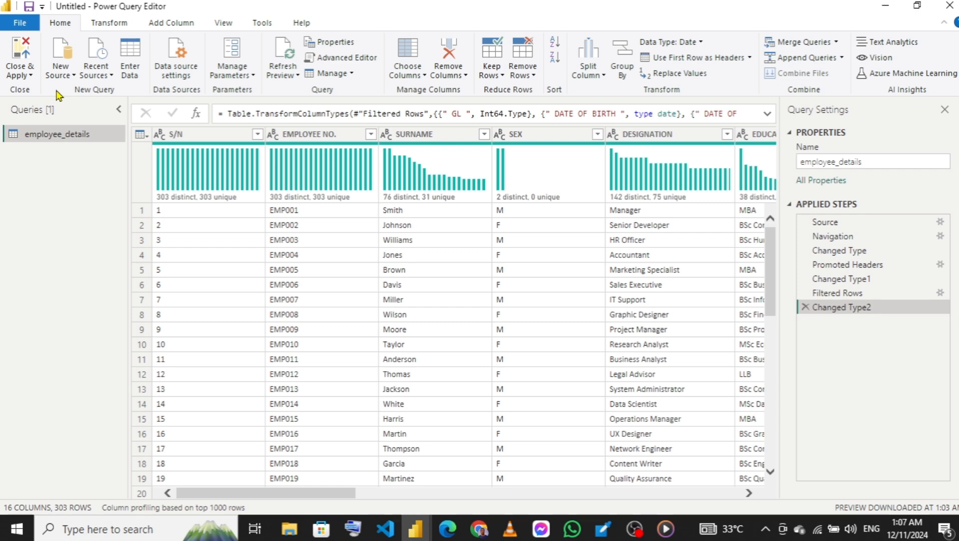